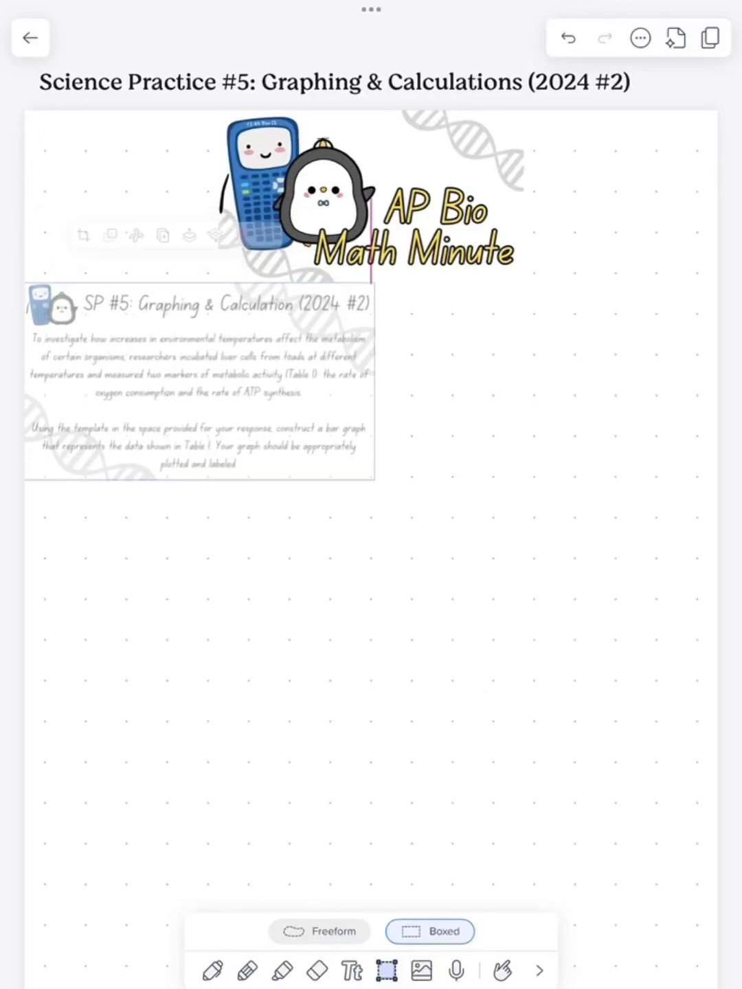
Highlight 'construct a bar graph' and 'data shown in Table 1' in the problem text
{"action": "left_click", "coordinate": [282, 970]}
{"action": "left_click_drag", "start_coordinate": [514, 572], "coordinate": [693, 572]}
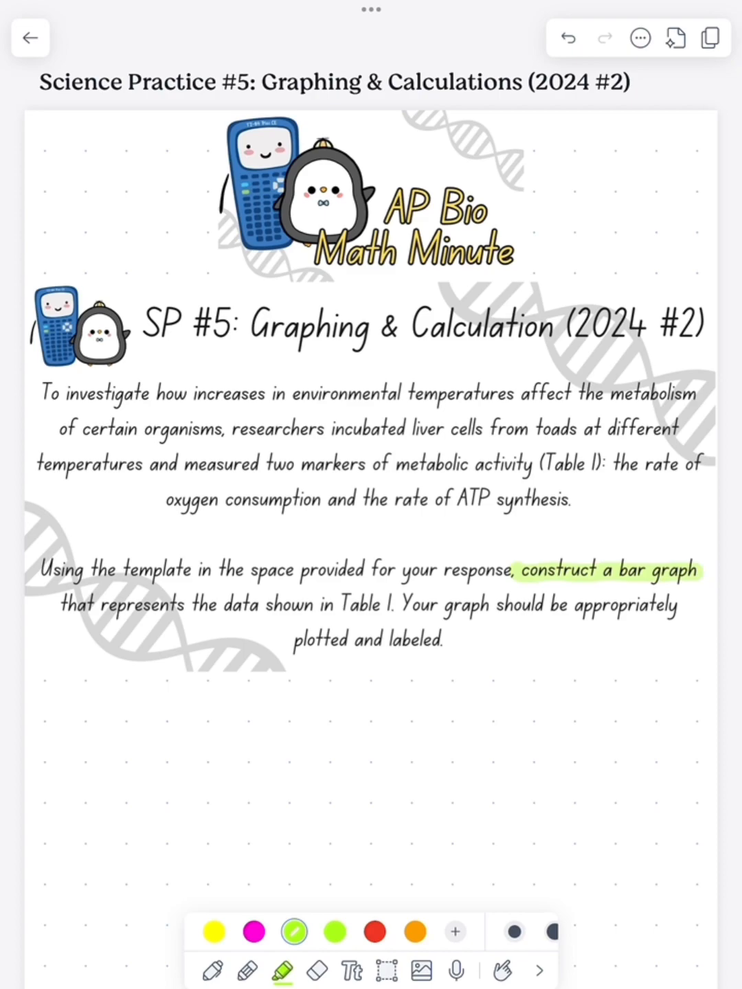
{"action": "left_click_drag", "start_coordinate": [219, 604], "coordinate": [403, 601]}
{"action": "left_click", "coordinate": [213, 971]}
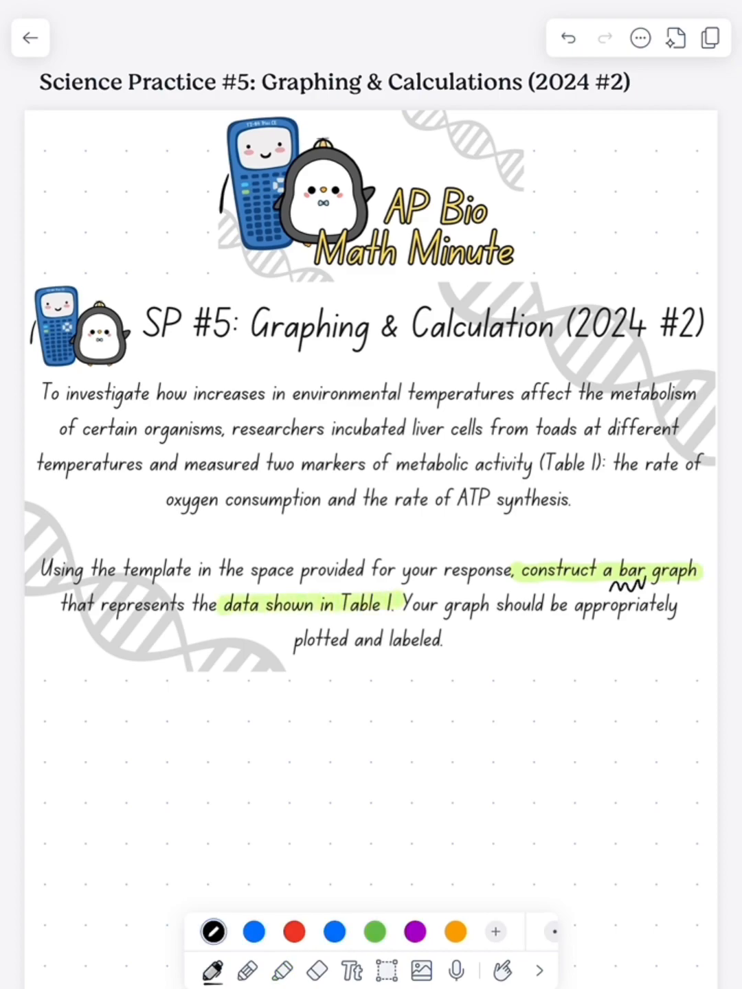
{"action": "scroll", "coordinate": [371, 495], "scroll_direction": "down", "scroll_amount": 5}
{"action": "mouse_move", "coordinate": [508, 600]}
{"action": "left_mouse_down"}
{"action": "mouse_move", "coordinate": [596, 673]}
{"action": "mouse_move", "coordinate": [594, 627]}
{"action": "left_mouse_up"}
Write the 20°C error limits: 15 and 10.6 for oxygen, 14.2 and 11.4 for ATP
{"action": "left_click_drag", "start_coordinate": [309, 455], "coordinate": [367, 457]}
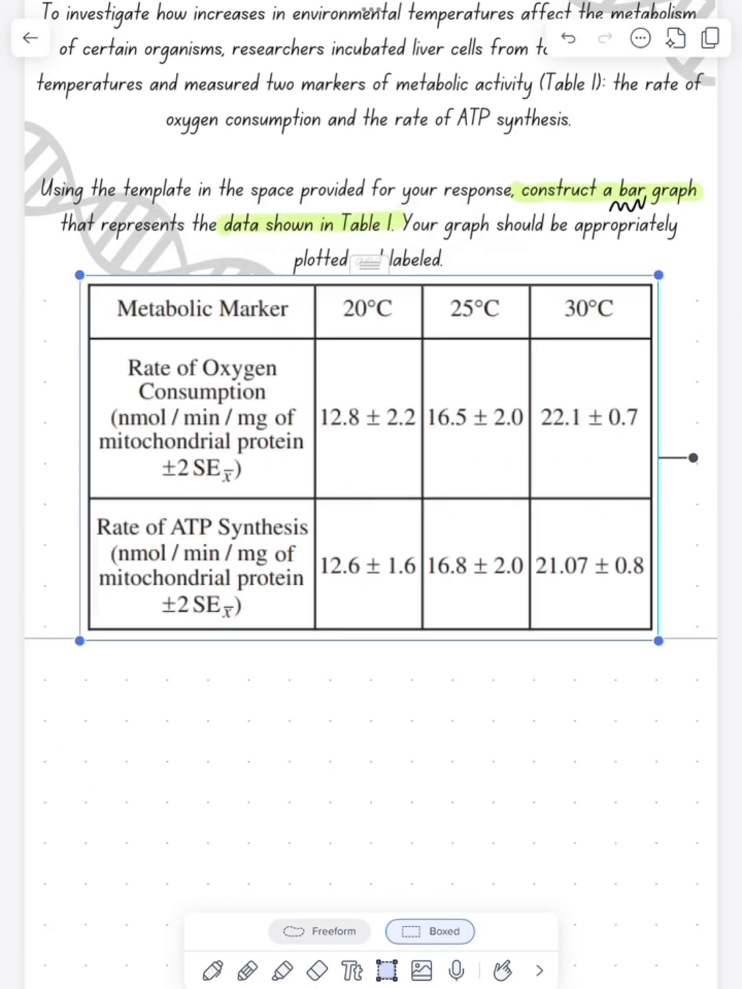
{"action": "left_click", "coordinate": [213, 970]}
{"action": "left_click_drag", "start_coordinate": [347, 358], "coordinate": [347, 388]}
{"action": "mouse_move", "coordinate": [374, 357]}
{"action": "left_mouse_down"}
{"action": "mouse_move", "coordinate": [357, 368]}
{"action": "mouse_move", "coordinate": [356, 388]}
{"action": "left_mouse_up"}
{"action": "left_click_drag", "start_coordinate": [342, 454], "coordinate": [343, 478]}
{"action": "left_click_drag", "start_coordinate": [357, 454], "coordinate": [354, 456]}
{"action": "left_click", "coordinate": [369, 472]}
{"action": "left_click_drag", "start_coordinate": [387, 452], "coordinate": [347, 538]}
{"action": "left_click_drag", "start_coordinate": [360, 512], "coordinate": [373, 530]}
{"action": "mouse_move", "coordinate": [366, 516]}
{"action": "left_mouse_down"}
{"action": "mouse_move", "coordinate": [365, 539]}
{"action": "mouse_move", "coordinate": [402, 537]}
{"action": "left_mouse_up"}
{"action": "left_click", "coordinate": [374, 533]}
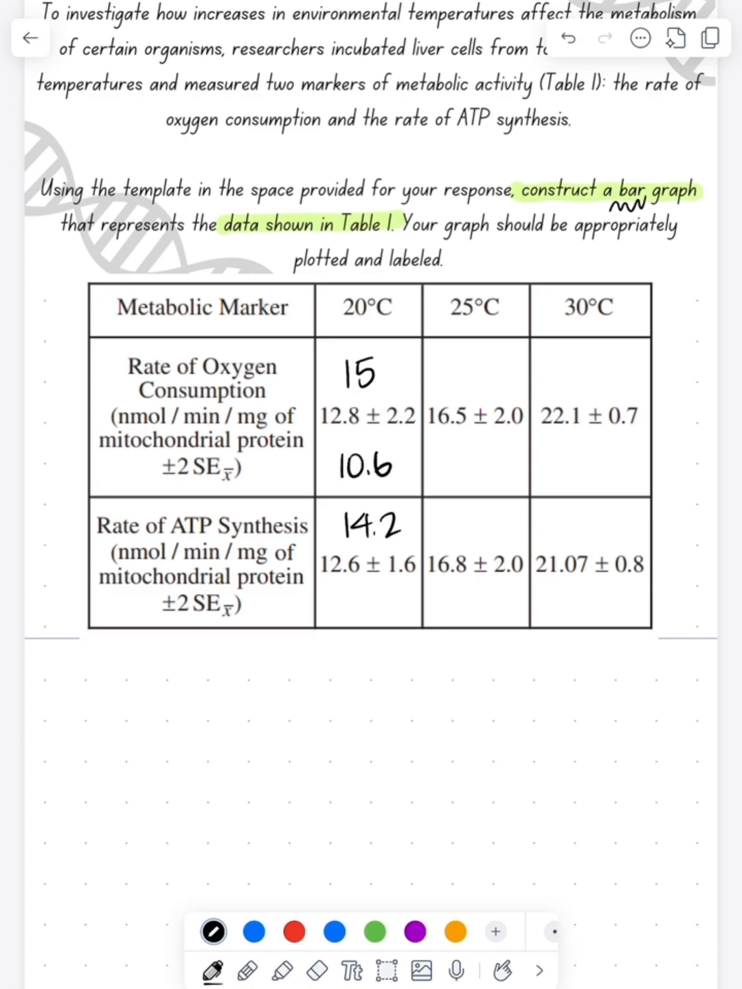
{"action": "left_click_drag", "start_coordinate": [350, 589], "coordinate": [350, 615]}
{"action": "left_click_drag", "start_coordinate": [361, 588], "coordinate": [361, 614]}
{"action": "left_click", "coordinate": [365, 614]}
{"action": "left_click_drag", "start_coordinate": [383, 589], "coordinate": [395, 607]}
{"action": "left_click_drag", "start_coordinate": [387, 590], "coordinate": [386, 615]}
Write the 25°C error limits: 18.5 and 14.5 for oxygen, 18.8 and 14.8 for ATP
{"action": "mouse_move", "coordinate": [463, 355]}
{"action": "left_mouse_down"}
{"action": "mouse_move", "coordinate": [463, 381]}
{"action": "mouse_move", "coordinate": [476, 357]}
{"action": "left_mouse_up"}
{"action": "left_click_drag", "start_coordinate": [506, 353], "coordinate": [493, 380]}
{"action": "left_click_drag", "start_coordinate": [451, 452], "coordinate": [452, 479]}
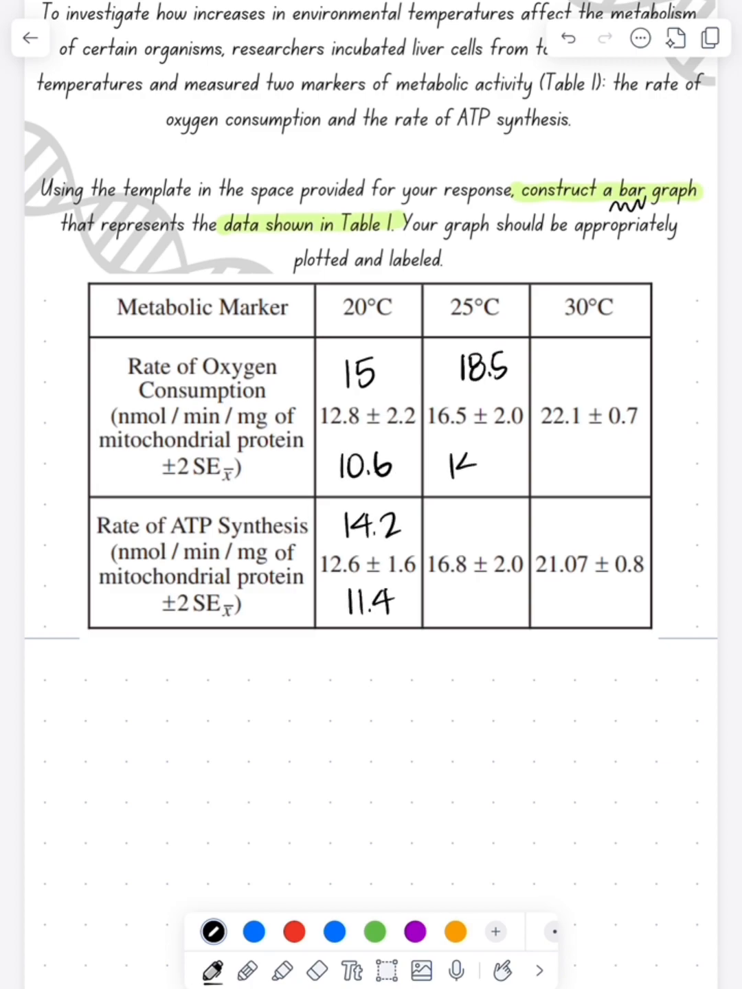
{"action": "mouse_move", "coordinate": [502, 451]}
{"action": "left_mouse_down"}
{"action": "mouse_move", "coordinate": [464, 516]}
{"action": "mouse_move", "coordinate": [492, 517]}
{"action": "left_mouse_up"}
{"action": "left_click", "coordinate": [476, 536]}
{"action": "left_click_drag", "start_coordinate": [445, 595], "coordinate": [446, 621]}
{"action": "left_click", "coordinate": [476, 616]}
{"action": "mouse_move", "coordinate": [462, 595]}
{"action": "left_mouse_down"}
{"action": "mouse_move", "coordinate": [469, 622]}
{"action": "mouse_move", "coordinate": [497, 595]}
{"action": "left_mouse_up"}
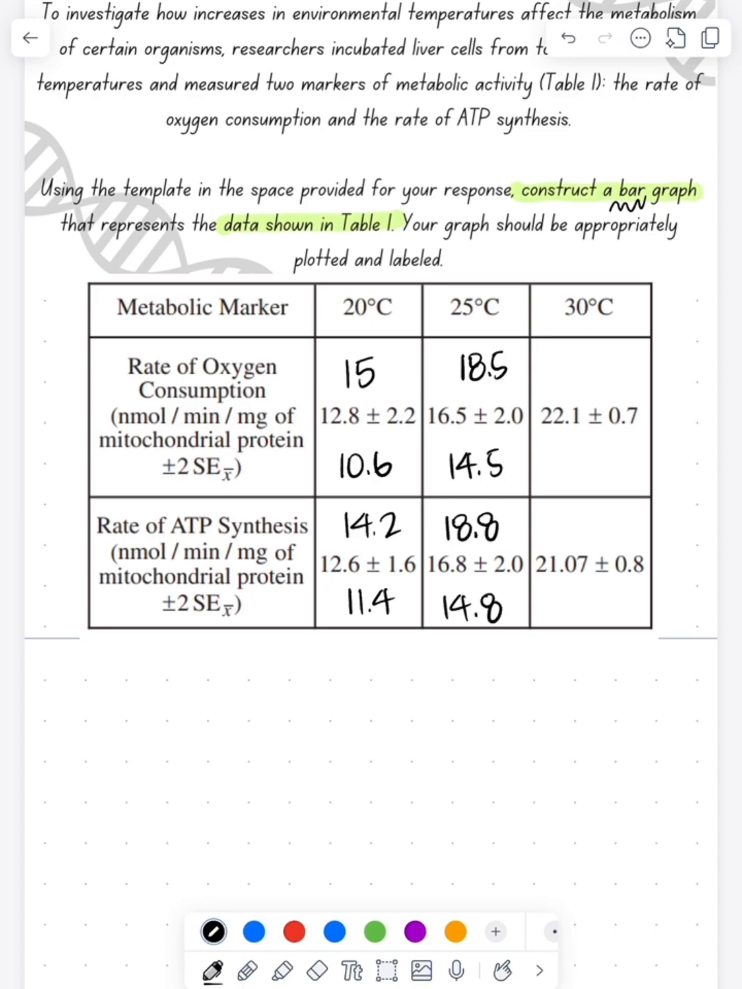
Write the 30°C error limits: 22.8 and 21.4 for oxygen, 21.87 and 20.27 for ATP
{"action": "left_click_drag", "start_coordinate": [563, 360], "coordinate": [578, 382]}
{"action": "left_click", "coordinate": [602, 380]}
{"action": "mouse_move", "coordinate": [580, 361]}
{"action": "left_mouse_down"}
{"action": "mouse_move", "coordinate": [595, 382]}
{"action": "mouse_move", "coordinate": [609, 357]}
{"action": "left_mouse_up"}
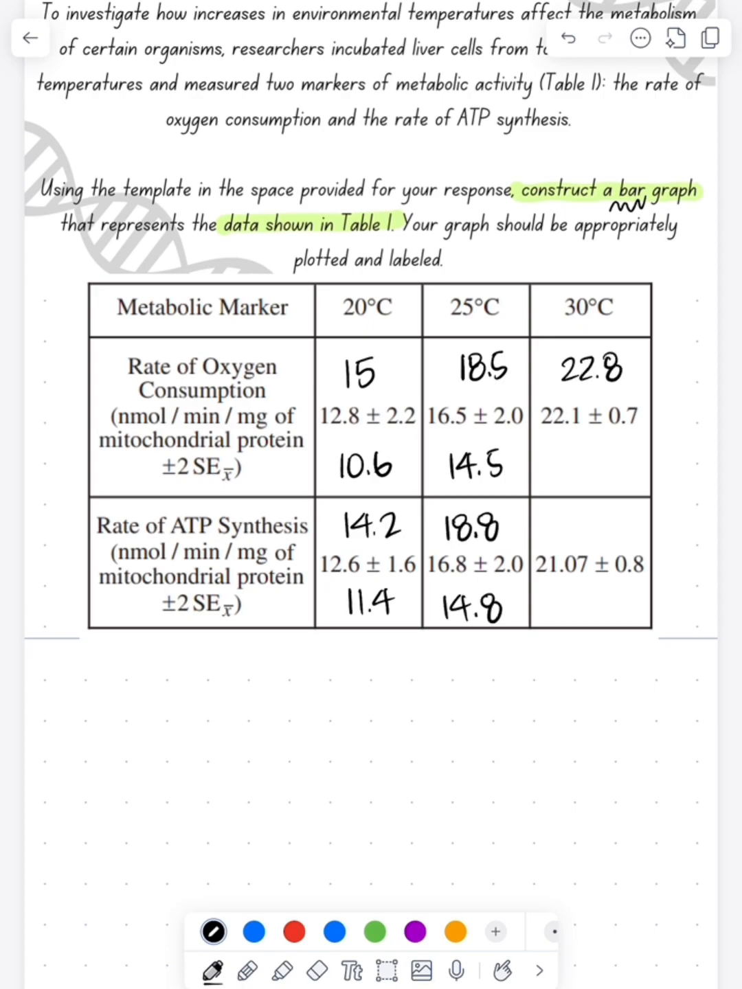
{"action": "left_click_drag", "start_coordinate": [553, 455], "coordinate": [571, 475]}
{"action": "left_click_drag", "start_coordinate": [576, 450], "coordinate": [576, 475]}
{"action": "left_click", "coordinate": [581, 472]}
{"action": "mouse_move", "coordinate": [596, 448]}
{"action": "left_mouse_down"}
{"action": "mouse_move", "coordinate": [611, 464]}
{"action": "mouse_move", "coordinate": [602, 475]}
{"action": "left_mouse_up"}
{"action": "left_click_drag", "start_coordinate": [551, 516], "coordinate": [567, 539]}
{"action": "left_click_drag", "start_coordinate": [572, 515], "coordinate": [572, 538]}
{"action": "left_click", "coordinate": [585, 535]}
{"action": "left_click_drag", "start_coordinate": [605, 516], "coordinate": [604, 517]}
{"action": "left_click_drag", "start_coordinate": [610, 515], "coordinate": [617, 528]}
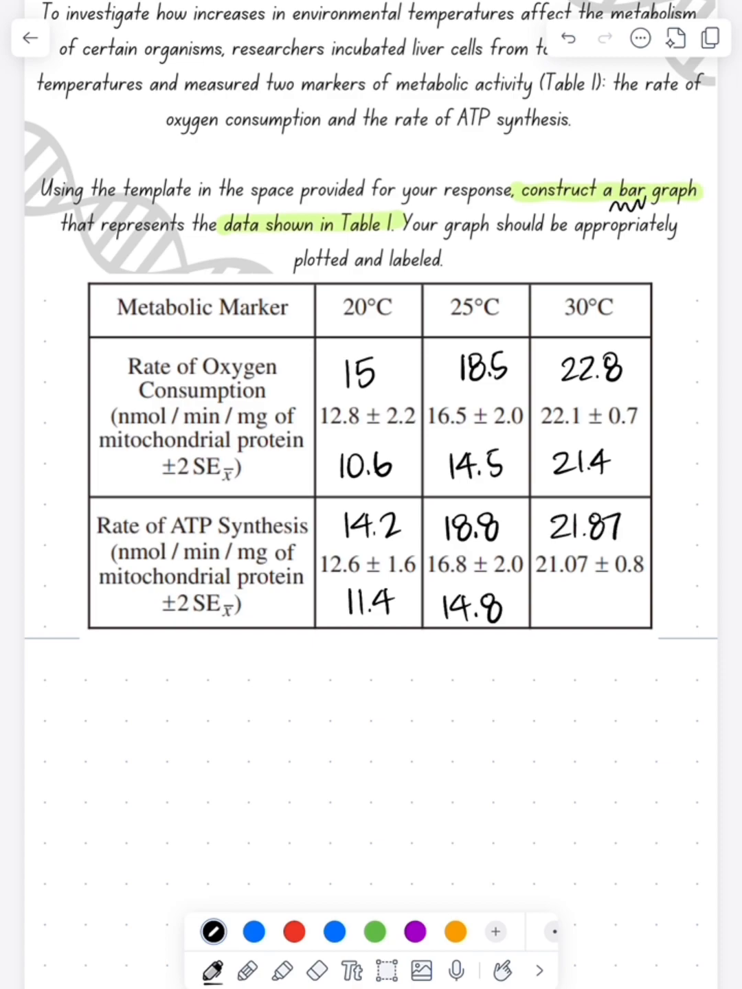
{"action": "left_click_drag", "start_coordinate": [547, 593], "coordinate": [565, 617]}
{"action": "left_click", "coordinate": [584, 614]}
{"action": "left_click_drag", "start_coordinate": [573, 592], "coordinate": [611, 617]}
{"action": "left_click_drag", "start_coordinate": [610, 590], "coordinate": [618, 616]}
{"action": "scroll", "coordinate": [371, 696], "scroll_direction": "down", "scroll_amount": 5}
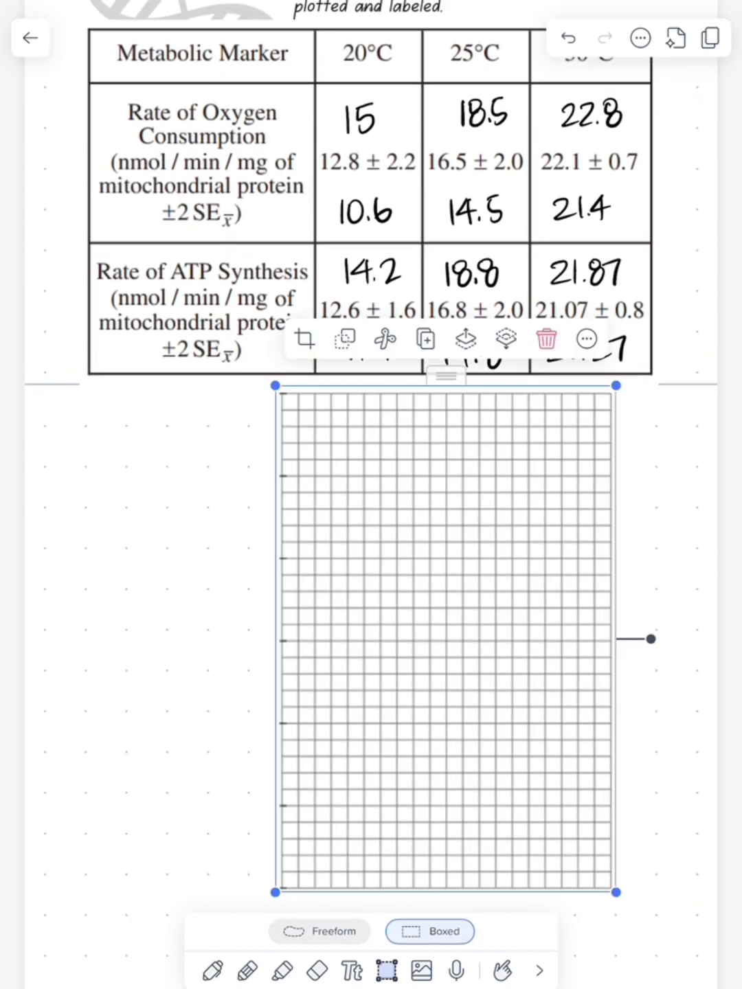
{"action": "scroll", "coordinate": [371, 541], "scroll_direction": "down", "scroll_amount": 2}
Enlarge the graph grid and highlight the oxygen and ATP row labels with their units
{"action": "left_click_drag", "start_coordinate": [276, 762], "coordinate": [137, 981]}
{"action": "left_click", "coordinate": [281, 970]}
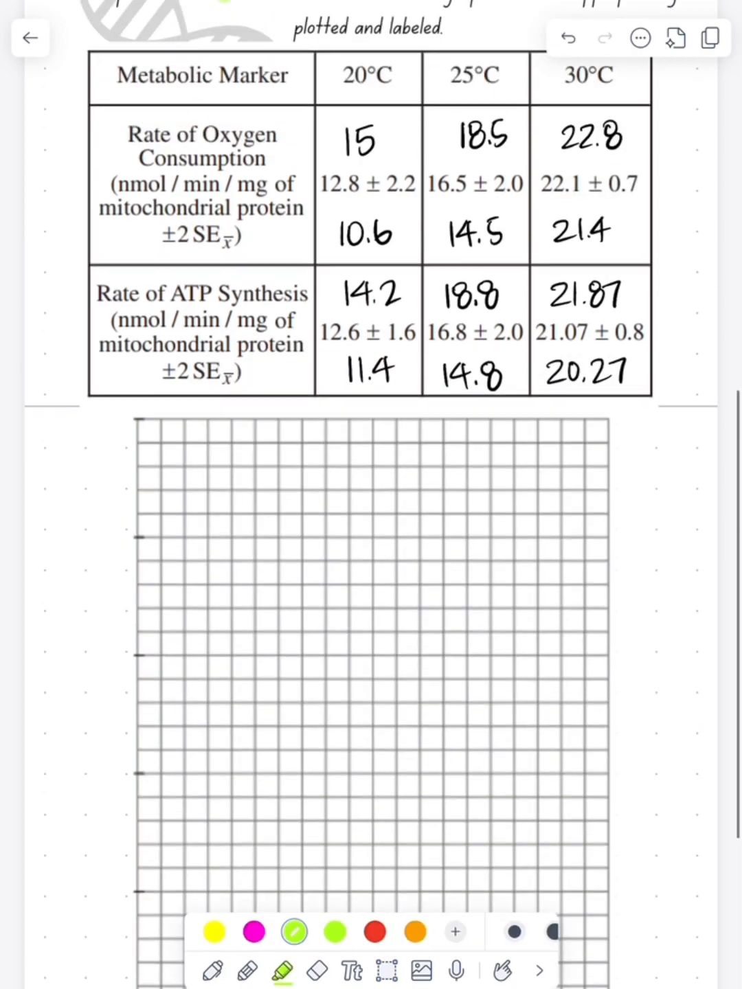
{"action": "left_click_drag", "start_coordinate": [115, 132], "coordinate": [174, 131]}
{"action": "mouse_move", "coordinate": [93, 181]}
{"action": "left_mouse_down"}
{"action": "mouse_move", "coordinate": [302, 178]}
{"action": "mouse_move", "coordinate": [303, 204]}
{"action": "left_mouse_up"}
{"action": "left_click_drag", "start_coordinate": [91, 291], "coordinate": [135, 292]}
{"action": "left_click_drag", "start_coordinate": [104, 318], "coordinate": [300, 315]}
{"action": "left_click_drag", "start_coordinate": [91, 343], "coordinate": [309, 343]}
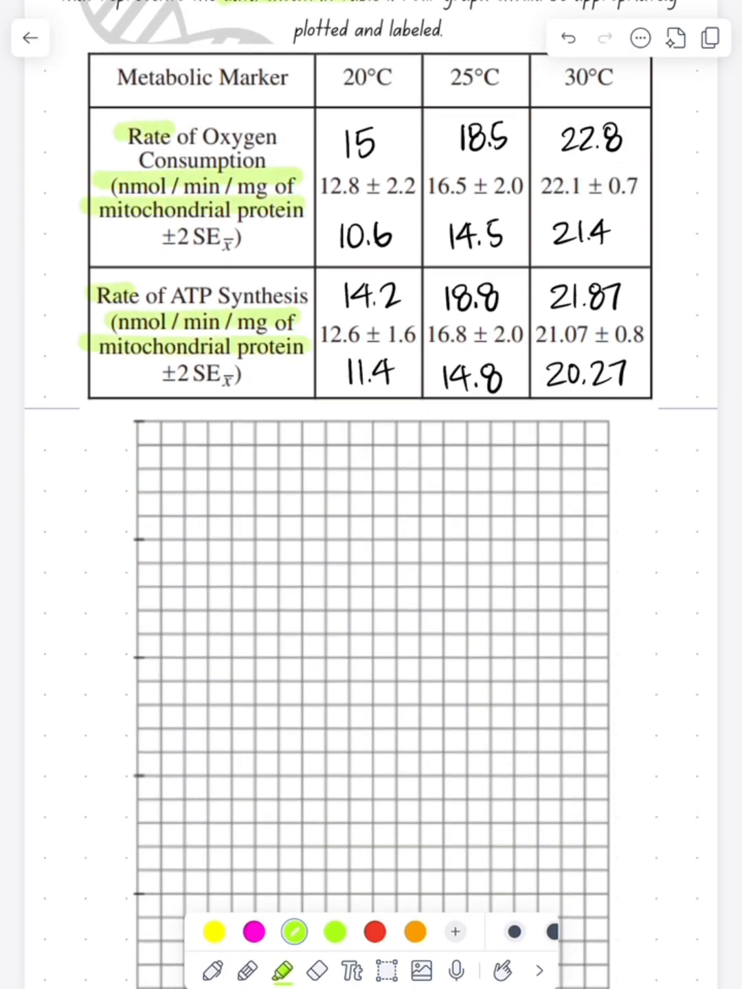
{"action": "left_click", "coordinate": [212, 970]}
{"action": "scroll", "coordinate": [371, 495], "scroll_direction": "down", "scroll_amount": 3}
{"action": "scroll", "coordinate": [371, 494], "scroll_direction": "down", "scroll_amount": 2}
Write the rate axis title and number the y-axis 10, 15, 20, 25 and 11 to 14
{"action": "mouse_move", "coordinate": [146, 871]}
{"action": "left_mouse_down"}
{"action": "mouse_move", "coordinate": [120, 872]}
{"action": "mouse_move", "coordinate": [131, 803]}
{"action": "mouse_move", "coordinate": [125, 429]}
{"action": "mouse_move", "coordinate": [135, 345]}
{"action": "left_mouse_up"}
{"action": "left_click_drag", "start_coordinate": [133, 351], "coordinate": [135, 287]}
{"action": "scroll", "coordinate": [371, 494], "scroll_direction": "down", "scroll_amount": 2}
{"action": "scroll", "coordinate": [370, 495], "scroll_direction": "down", "scroll_amount": 1}
{"action": "mouse_move", "coordinate": [293, 826]}
{"action": "left_mouse_down"}
{"action": "mouse_move", "coordinate": [317, 850]}
{"action": "mouse_move", "coordinate": [384, 862]}
{"action": "mouse_move", "coordinate": [481, 846]}
{"action": "mouse_move", "coordinate": [527, 854]}
{"action": "left_mouse_up"}
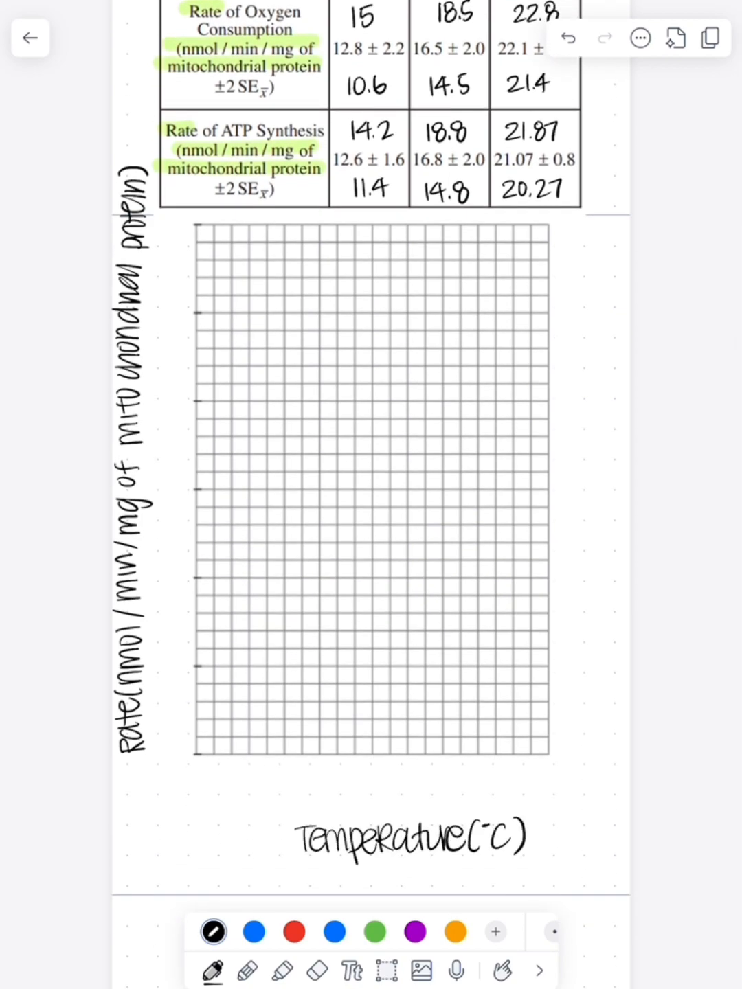
{"action": "left_click_drag", "start_coordinate": [169, 745], "coordinate": [168, 765]}
{"action": "left_click_drag", "start_coordinate": [180, 742], "coordinate": [181, 743]}
{"action": "left_click_drag", "start_coordinate": [167, 571], "coordinate": [168, 590]}
{"action": "left_click_drag", "start_coordinate": [190, 567], "coordinate": [174, 588]}
{"action": "left_click_drag", "start_coordinate": [163, 396], "coordinate": [176, 415]}
{"action": "left_click_drag", "start_coordinate": [185, 394], "coordinate": [183, 395]}
{"action": "left_click_drag", "start_coordinate": [163, 224], "coordinate": [176, 242]}
{"action": "left_click_drag", "start_coordinate": [191, 223], "coordinate": [180, 242]}
{"action": "left_click_drag", "start_coordinate": [174, 605], "coordinate": [189, 618]}
{"action": "left_click_drag", "start_coordinate": [175, 641], "coordinate": [189, 653]}
Draw the two 20°C bars at 12.8 and 12.6
{"action": "mouse_move", "coordinate": [175, 676]}
{"action": "left_mouse_down"}
{"action": "mouse_move", "coordinate": [190, 688]}
{"action": "mouse_move", "coordinate": [269, 657]}
{"action": "left_mouse_up"}
{"action": "left_click", "coordinate": [568, 37]}
{"action": "left_click", "coordinate": [386, 970]}
{"action": "left_click", "coordinate": [604, 37]}
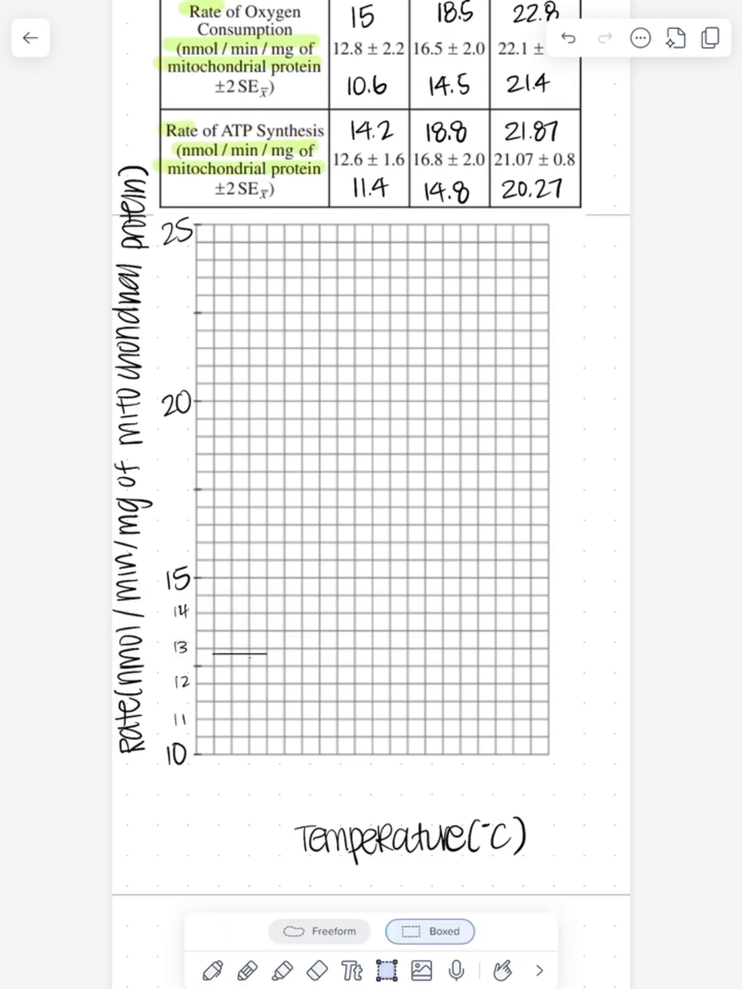
{"action": "left_click", "coordinate": [212, 970]}
{"action": "left_click_drag", "start_coordinate": [213, 654], "coordinate": [214, 760]}
{"action": "left_click_drag", "start_coordinate": [266, 654], "coordinate": [266, 760]}
{"action": "mouse_move", "coordinate": [266, 653]}
{"action": "left_mouse_down"}
{"action": "mouse_move", "coordinate": [321, 653]}
{"action": "mouse_move", "coordinate": [294, 661]}
{"action": "mouse_move", "coordinate": [319, 760]}
{"action": "left_mouse_up"}
{"action": "left_click", "coordinate": [387, 970]}
{"action": "left_click", "coordinate": [294, 654]}
{"action": "left_click", "coordinate": [212, 969]}
{"action": "scroll", "coordinate": [371, 494], "scroll_direction": "up", "scroll_amount": 2}
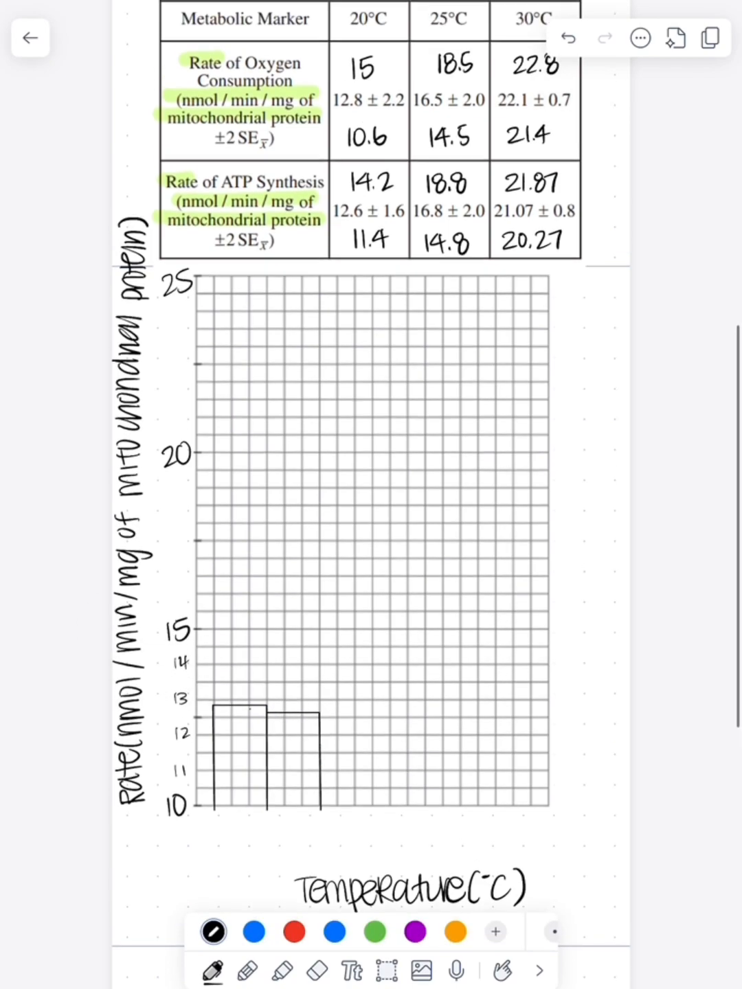
{"action": "left_click_drag", "start_coordinate": [247, 823], "coordinate": [296, 840]}
Add error bars to the two 20°C bars, labelled 10.6 and 14.2
{"action": "mouse_move", "coordinate": [241, 629]}
{"action": "left_mouse_down"}
{"action": "mouse_move", "coordinate": [246, 781]}
{"action": "mouse_move", "coordinate": [224, 802]}
{"action": "left_mouse_up"}
{"action": "left_click_drag", "start_coordinate": [233, 790], "coordinate": [232, 790]}
{"action": "left_click", "coordinate": [239, 801]}
{"action": "left_click_drag", "start_coordinate": [248, 788], "coordinate": [243, 798]}
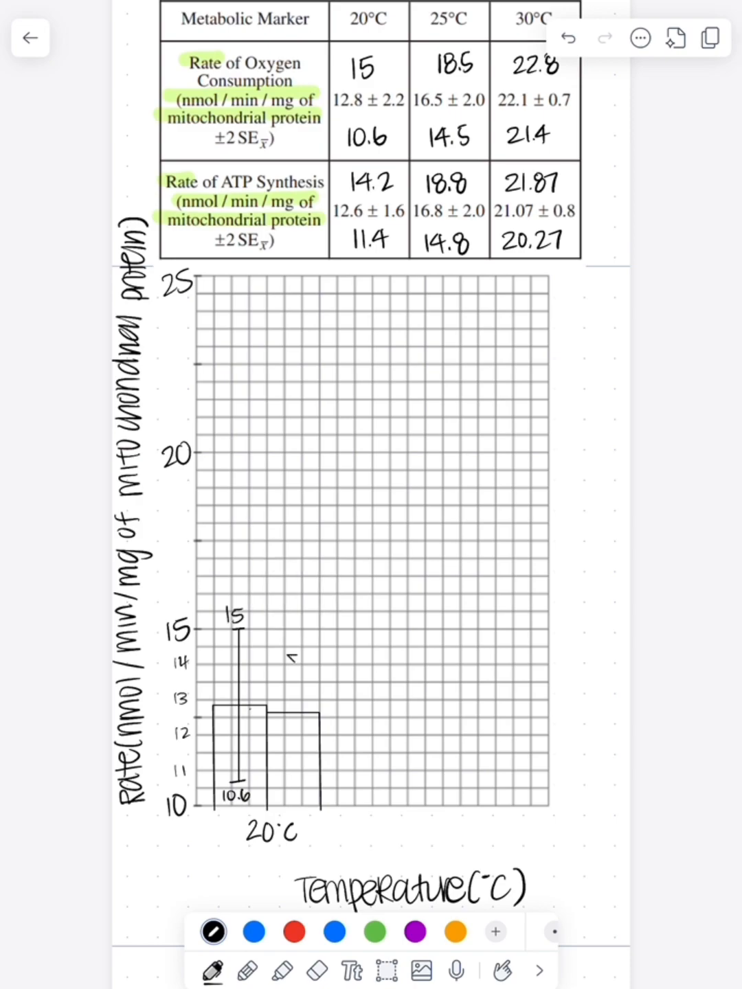
{"action": "mouse_move", "coordinate": [290, 655]}
{"action": "left_mouse_down"}
{"action": "mouse_move", "coordinate": [290, 777]}
{"action": "mouse_move", "coordinate": [302, 763]}
{"action": "left_mouse_up"}
{"action": "left_click", "coordinate": [386, 970]}
{"action": "left_click", "coordinate": [296, 707]}
{"action": "left_click", "coordinate": [386, 503]}
{"action": "left_click", "coordinate": [213, 969]}
{"action": "left_click_drag", "start_coordinate": [274, 632], "coordinate": [275, 646]}
{"action": "left_click_drag", "start_coordinate": [282, 631], "coordinate": [284, 646]}
{"action": "left_click_drag", "start_coordinate": [292, 634], "coordinate": [301, 645]}
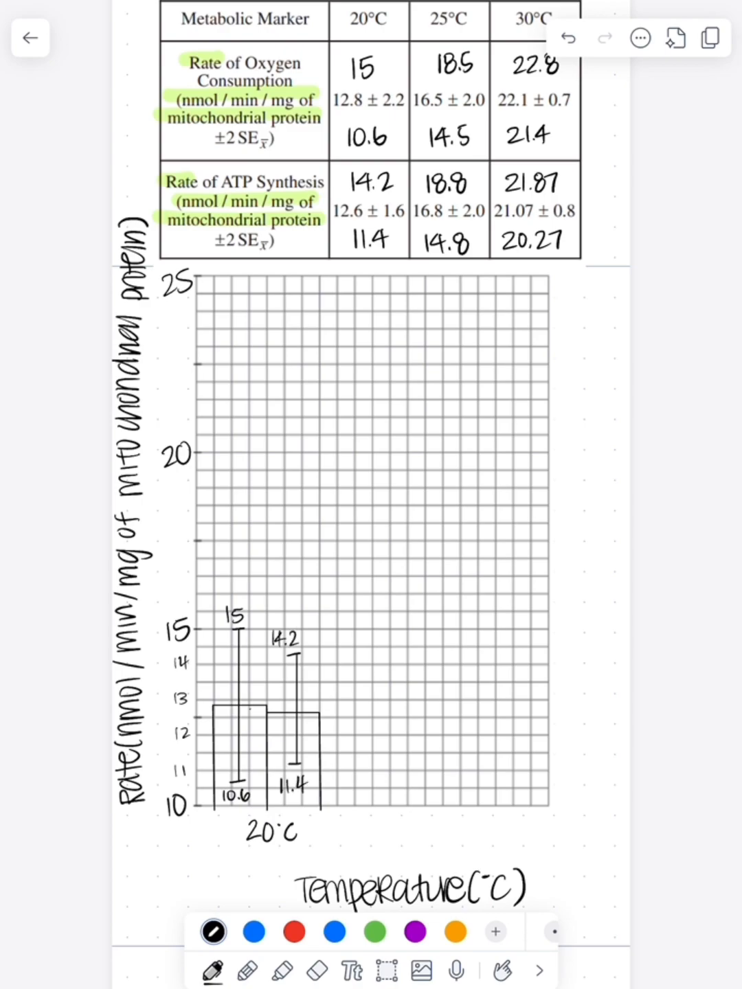
Write y-axis labels 16 to 19 and remove a stray line
{"action": "left_click_drag", "start_coordinate": [182, 588], "coordinate": [179, 605]}
{"action": "left_click_drag", "start_coordinate": [174, 549], "coordinate": [185, 566]}
{"action": "left_click_drag", "start_coordinate": [176, 481], "coordinate": [186, 531]}
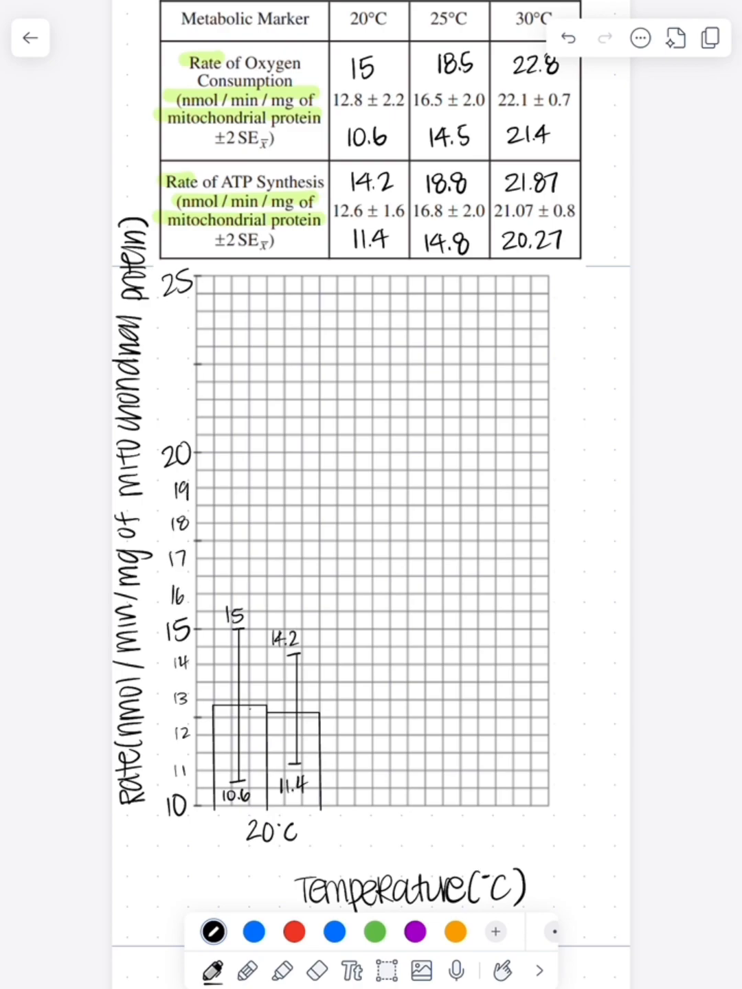
{"action": "mouse_move", "coordinate": [336, 574]}
{"action": "left_mouse_down"}
{"action": "mouse_move", "coordinate": [385, 574]}
{"action": "mouse_move", "coordinate": [341, 802]}
{"action": "left_mouse_up"}
{"action": "left_click", "coordinate": [386, 970]}
{"action": "left_click", "coordinate": [363, 572]}
{"action": "left_click", "coordinate": [213, 970]}
Draw the 25°C oxygen bar with its error bar labelled 18.5 and 14.5
{"action": "left_click_drag", "start_coordinate": [389, 576], "coordinate": [389, 802]}
{"action": "left_click_drag", "start_coordinate": [355, 508], "coordinate": [362, 648]}
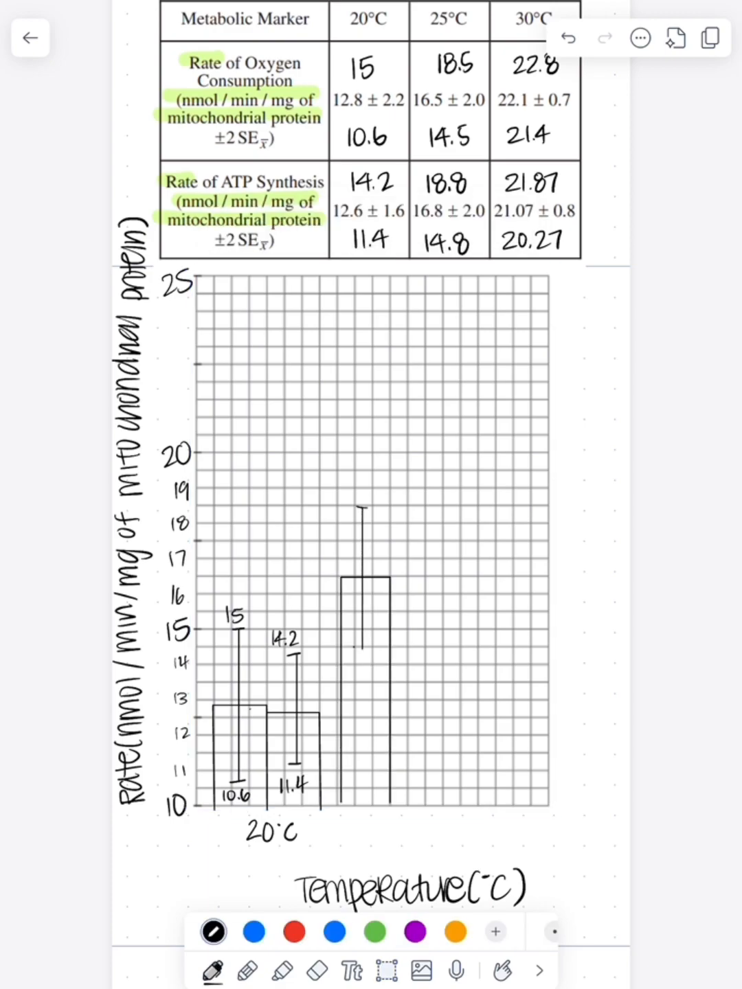
{"action": "left_click_drag", "start_coordinate": [348, 471], "coordinate": [349, 488]}
{"action": "left_click_drag", "start_coordinate": [359, 472], "coordinate": [359, 487]}
{"action": "left_click_drag", "start_coordinate": [372, 471], "coordinate": [376, 487]}
{"action": "left_click_drag", "start_coordinate": [350, 662], "coordinate": [349, 678]}
{"action": "left_click_drag", "start_coordinate": [358, 663], "coordinate": [364, 677]}
{"action": "left_click_drag", "start_coordinate": [367, 677], "coordinate": [368, 677]}
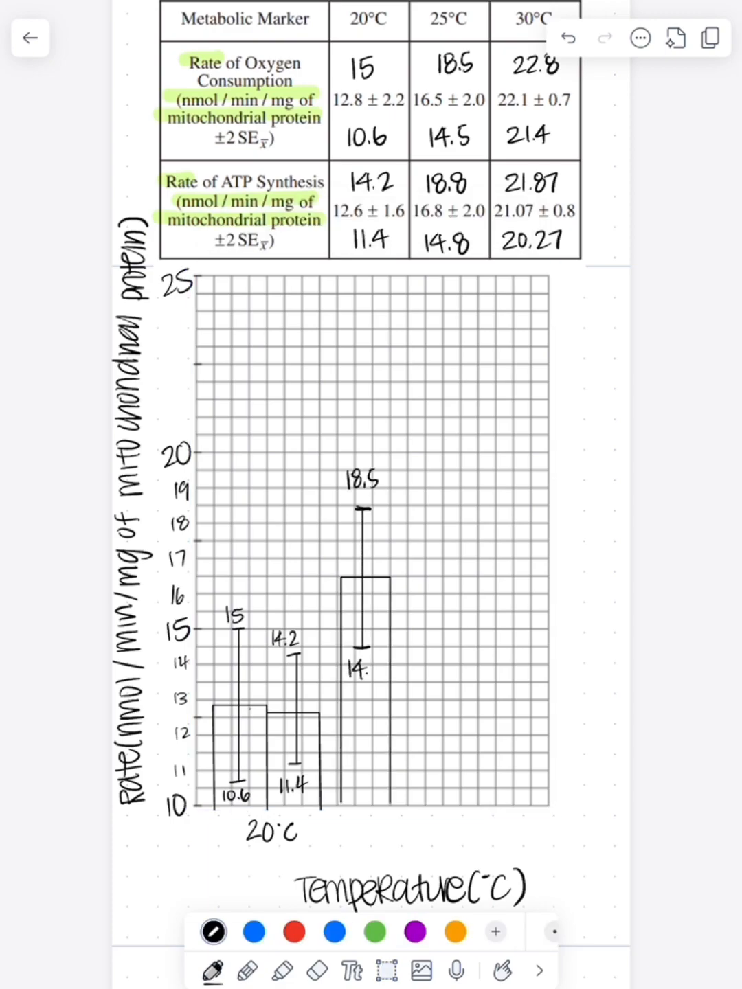
Draw the 25°C ATP bar with error bar labelled 18.8 and 14.8, and the 25°C x-label
{"action": "mouse_move", "coordinate": [391, 565]}
{"action": "left_mouse_down"}
{"action": "mouse_move", "coordinate": [442, 564]}
{"action": "mouse_move", "coordinate": [390, 576]}
{"action": "left_mouse_up"}
{"action": "left_click_drag", "start_coordinate": [441, 564], "coordinate": [442, 810]}
{"action": "mouse_move", "coordinate": [409, 495]}
{"action": "left_mouse_down"}
{"action": "mouse_move", "coordinate": [423, 495]}
{"action": "mouse_move", "coordinate": [415, 637]}
{"action": "left_mouse_up"}
{"action": "mouse_move", "coordinate": [407, 637]}
{"action": "left_mouse_down"}
{"action": "mouse_move", "coordinate": [422, 636]}
{"action": "mouse_move", "coordinate": [411, 664]}
{"action": "left_mouse_up"}
{"action": "left_click_drag", "start_coordinate": [417, 648], "coordinate": [421, 663]}
{"action": "left_click_drag", "start_coordinate": [432, 651], "coordinate": [431, 664]}
{"action": "left_click_drag", "start_coordinate": [413, 471], "coordinate": [413, 488]}
{"action": "left_click_drag", "start_coordinate": [421, 471], "coordinate": [421, 488]}
{"action": "left_click_drag", "start_coordinate": [438, 472], "coordinate": [438, 488]}
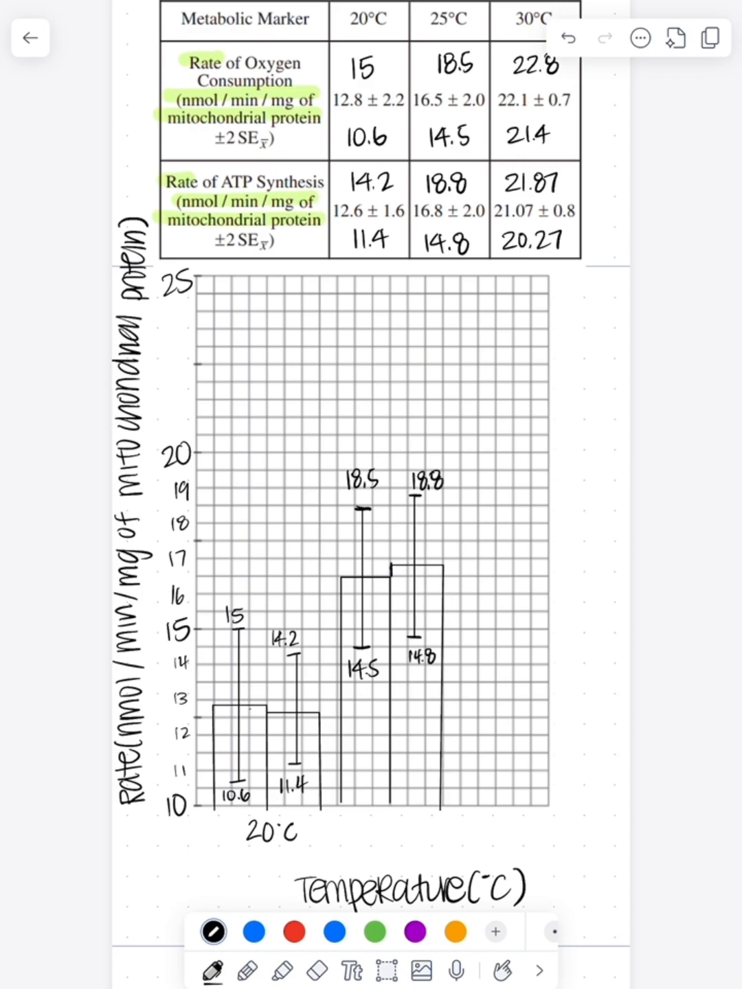
{"action": "left_click_drag", "start_coordinate": [368, 833], "coordinate": [378, 834]}
{"action": "left_click_drag", "start_coordinate": [399, 813], "coordinate": [387, 833]}
{"action": "left_click_drag", "start_coordinate": [401, 813], "coordinate": [403, 813]}
{"action": "left_click_drag", "start_coordinate": [422, 815], "coordinate": [421, 833]}
Add y-axis labels 22 and 23
{"action": "left_click_drag", "start_coordinate": [169, 375], "coordinate": [178, 388]}
{"action": "left_click_drag", "start_coordinate": [179, 372], "coordinate": [192, 386]}
{"action": "left_click_drag", "start_coordinate": [171, 337], "coordinate": [181, 352]}
{"action": "left_click_drag", "start_coordinate": [182, 335], "coordinate": [183, 353]}
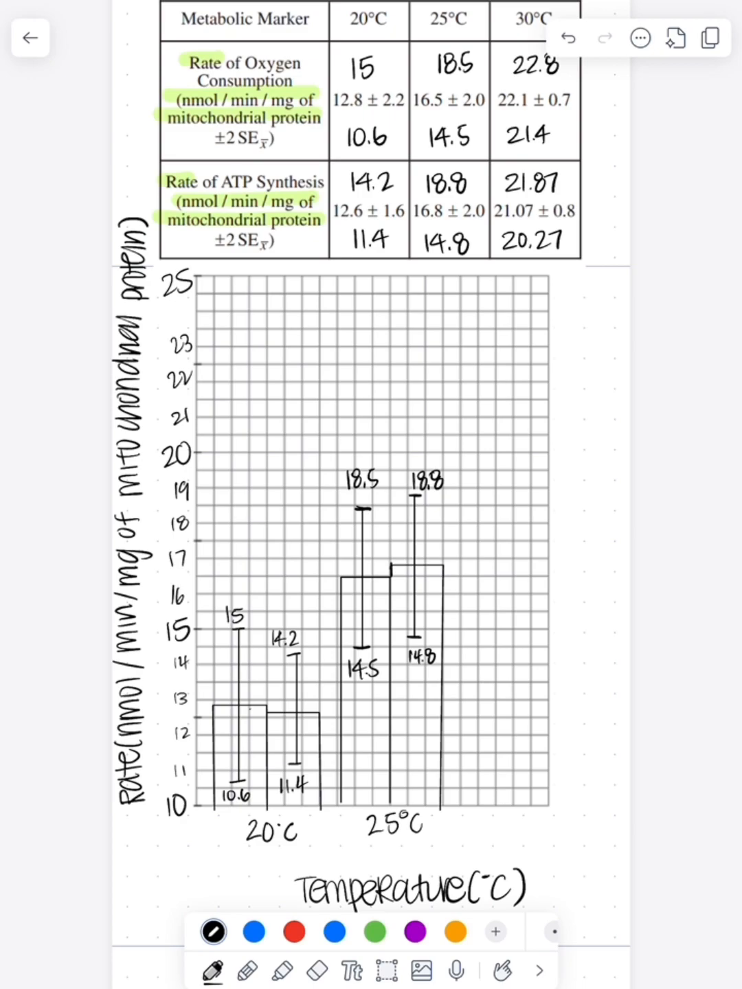
Draw the tall 30°C oxygen bar with its error bar and values
{"action": "left_click", "coordinate": [575, 779]}
{"action": "mouse_move", "coordinate": [460, 376]}
{"action": "left_mouse_down"}
{"action": "mouse_move", "coordinate": [514, 375]}
{"action": "mouse_move", "coordinate": [461, 808]}
{"action": "left_mouse_up"}
{"action": "left_click_drag", "start_coordinate": [513, 376], "coordinate": [513, 804]}
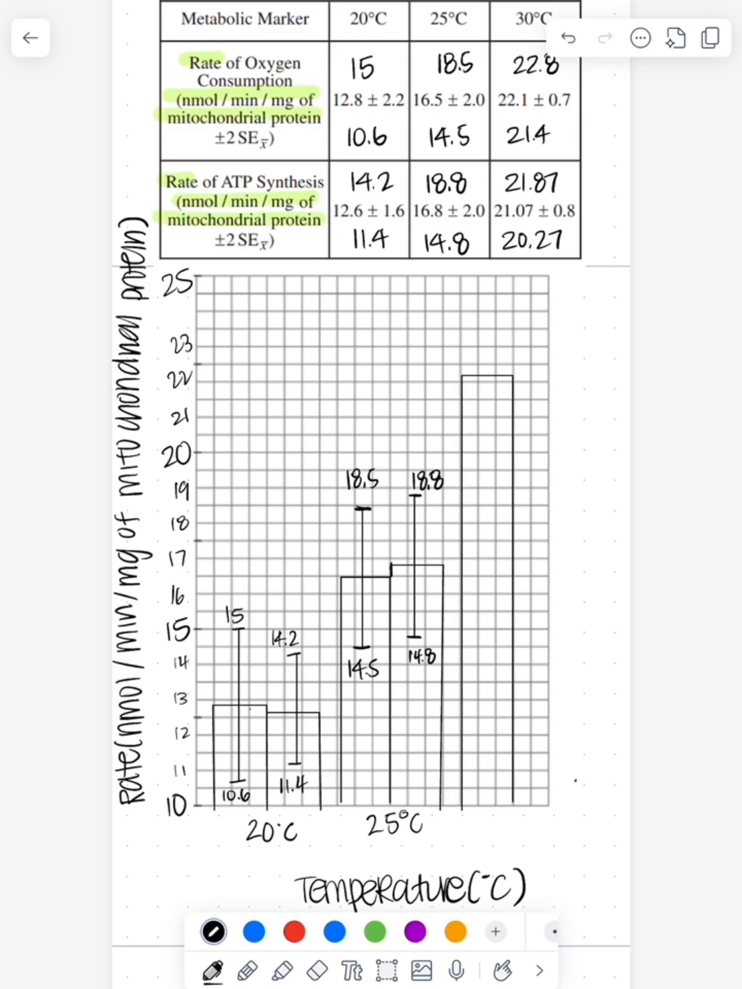
{"action": "left_click_drag", "start_coordinate": [483, 350], "coordinate": [492, 351]}
{"action": "mouse_move", "coordinate": [487, 351]}
{"action": "left_mouse_down"}
{"action": "mouse_move", "coordinate": [487, 405]}
{"action": "mouse_move", "coordinate": [484, 344]}
{"action": "left_mouse_up"}
{"action": "left_click_drag", "start_coordinate": [487, 327], "coordinate": [498, 343]}
{"action": "left_click_drag", "start_coordinate": [500, 325], "coordinate": [513, 340]}
{"action": "mouse_move", "coordinate": [468, 414]}
{"action": "left_mouse_down"}
{"action": "mouse_move", "coordinate": [484, 429]}
{"action": "mouse_move", "coordinate": [547, 412]}
{"action": "left_mouse_up"}
Draw the 30°C ATP bar with error bar labelled 21.87 and 20.27, and the 30°C x-label
{"action": "left_click_drag", "start_coordinate": [547, 412], "coordinate": [546, 804]}
{"action": "left_click_drag", "start_coordinate": [525, 384], "coordinate": [533, 384]}
{"action": "left_click_drag", "start_coordinate": [530, 385], "coordinate": [529, 448]}
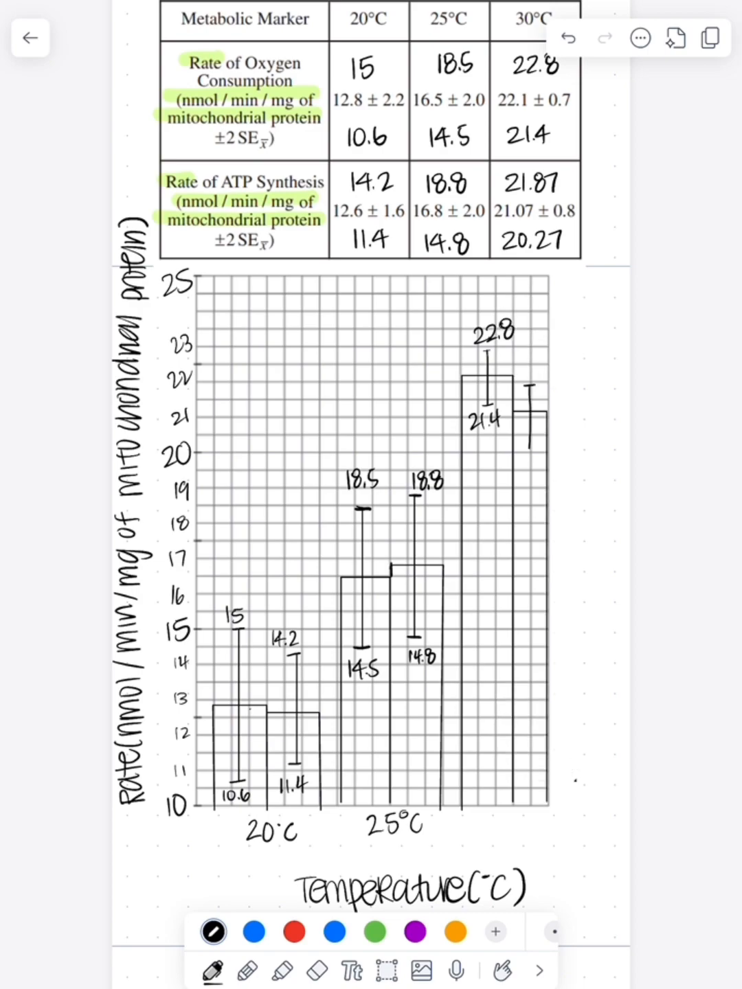
{"action": "left_click_drag", "start_coordinate": [520, 370], "coordinate": [556, 363]}
{"action": "left_click_drag", "start_coordinate": [522, 463], "coordinate": [560, 456]}
{"action": "left_click_drag", "start_coordinate": [482, 826], "coordinate": [537, 826]}
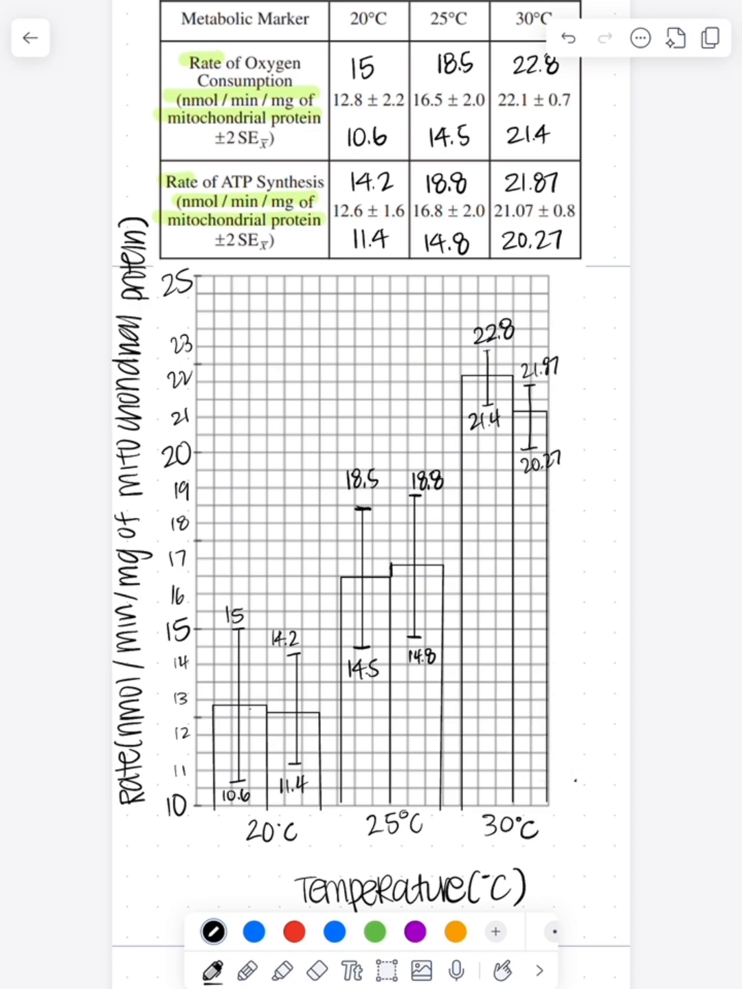
Shade the 20°C, 25°C and 30°C oxygen consumption bars with grey pencil hatching
{"action": "left_click", "coordinate": [247, 971]}
{"action": "left_click_drag", "start_coordinate": [216, 727], "coordinate": [228, 711]}
{"action": "mouse_move", "coordinate": [218, 796]}
{"action": "left_mouse_down"}
{"action": "mouse_move", "coordinate": [233, 785]}
{"action": "mouse_move", "coordinate": [261, 714]}
{"action": "left_mouse_up"}
{"action": "left_click_drag", "start_coordinate": [244, 801], "coordinate": [263, 748]}
{"action": "left_click_drag", "start_coordinate": [340, 654], "coordinate": [383, 756]}
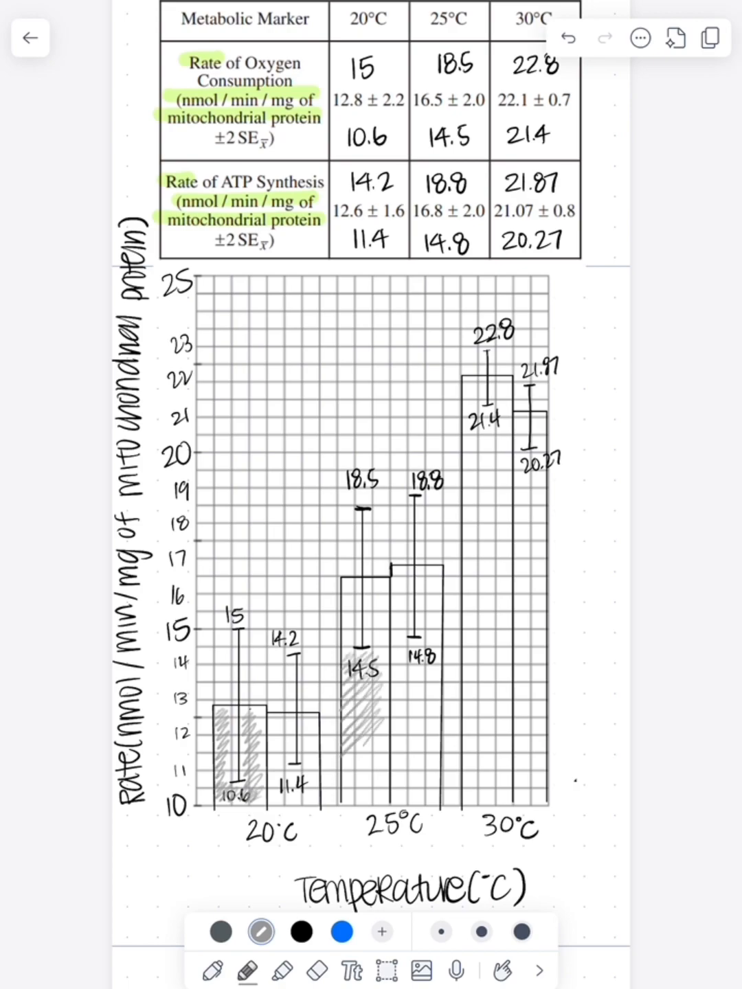
{"action": "left_click_drag", "start_coordinate": [341, 730], "coordinate": [388, 803]}
{"action": "left_click_drag", "start_coordinate": [342, 592], "coordinate": [356, 579]}
{"action": "mouse_move", "coordinate": [343, 640]}
{"action": "left_mouse_down"}
{"action": "mouse_move", "coordinate": [381, 579]}
{"action": "mouse_move", "coordinate": [385, 593]}
{"action": "left_mouse_up"}
{"action": "left_click_drag", "start_coordinate": [467, 410], "coordinate": [502, 384]}
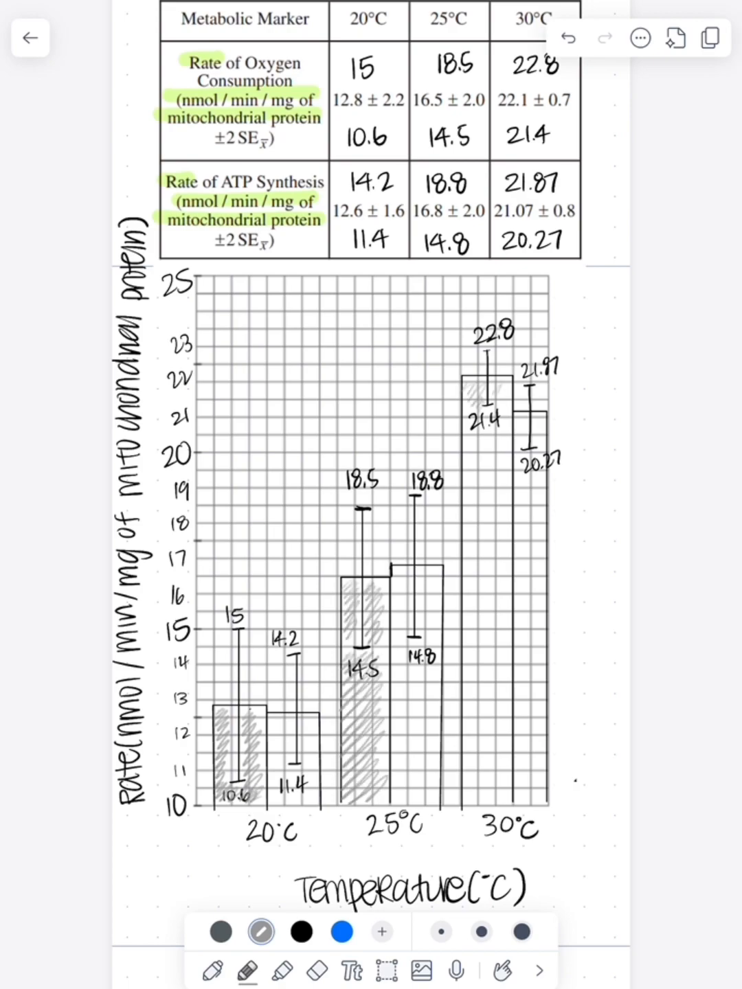
{"action": "left_click_drag", "start_coordinate": [466, 521], "coordinate": [511, 417]}
{"action": "left_click_drag", "start_coordinate": [464, 680], "coordinate": [510, 487]}
{"action": "left_click_drag", "start_coordinate": [463, 811], "coordinate": [510, 642]}
Draw a key with a grey box for O2 consumption and a second box for ATP synthesis
{"action": "left_click", "coordinate": [212, 971]}
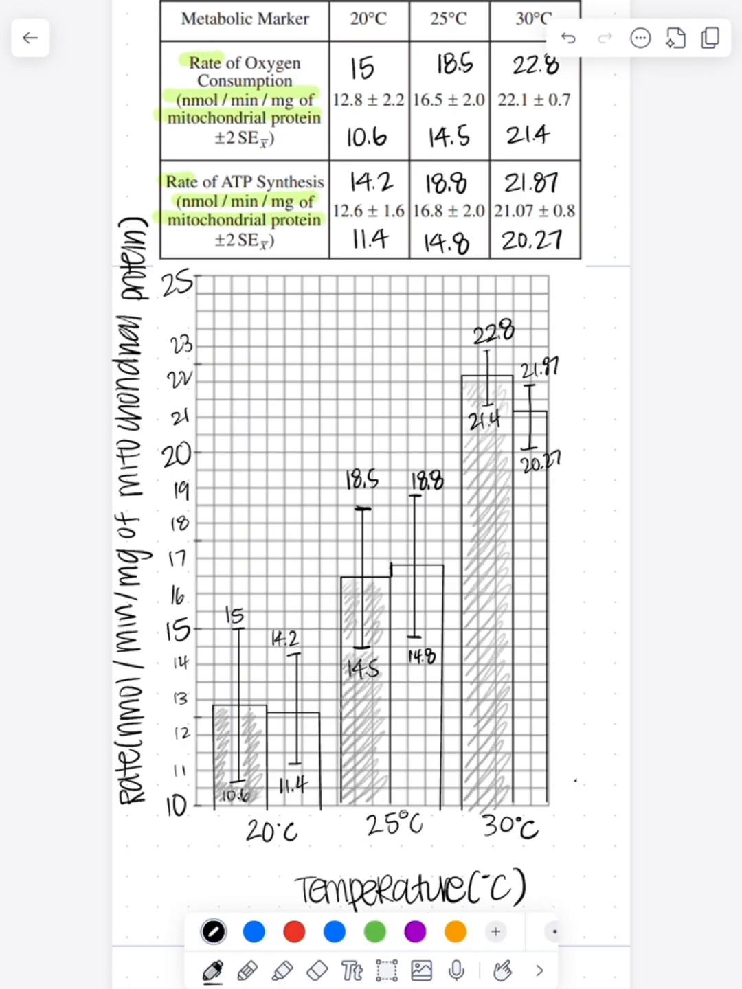
{"action": "mouse_move", "coordinate": [228, 294]}
{"action": "left_mouse_down"}
{"action": "mouse_move", "coordinate": [229, 331]}
{"action": "mouse_move", "coordinate": [267, 296]}
{"action": "mouse_move", "coordinate": [494, 309]}
{"action": "left_mouse_up"}
{"action": "left_click", "coordinate": [253, 931]}
{"action": "left_click", "coordinate": [212, 931]}
{"action": "mouse_move", "coordinate": [228, 348]}
{"action": "left_mouse_down"}
{"action": "mouse_move", "coordinate": [275, 347]}
{"action": "mouse_move", "coordinate": [244, 385]}
{"action": "mouse_move", "coordinate": [348, 363]}
{"action": "mouse_move", "coordinate": [445, 362]}
{"action": "left_mouse_up"}
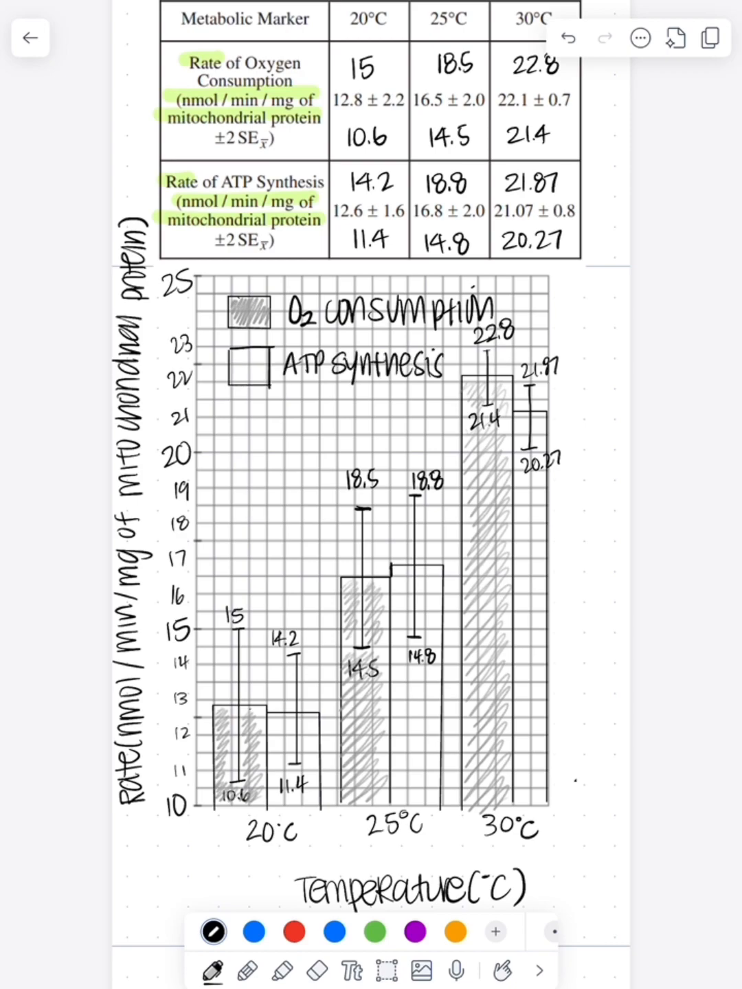
{"action": "scroll", "coordinate": [371, 494], "scroll_direction": "down", "scroll_amount": 5}
{"action": "scroll", "coordinate": [371, 494], "scroll_direction": "down", "scroll_amount": 5}
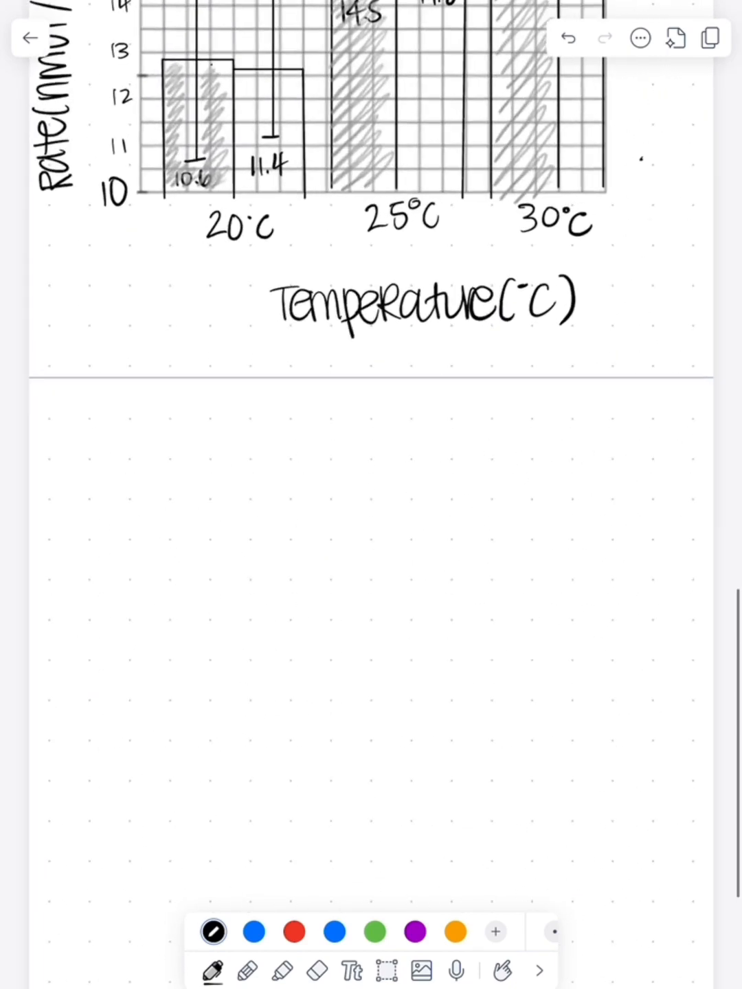
{"action": "scroll", "coordinate": [372, 495], "scroll_direction": "down", "scroll_amount": 5}
Lasso the pasted question image and enlarge it to fill the page
{"action": "left_click", "coordinate": [386, 969]}
{"action": "left_click", "coordinate": [177, 347]}
{"action": "left_click_drag", "start_coordinate": [326, 431], "coordinate": [711, 650]}
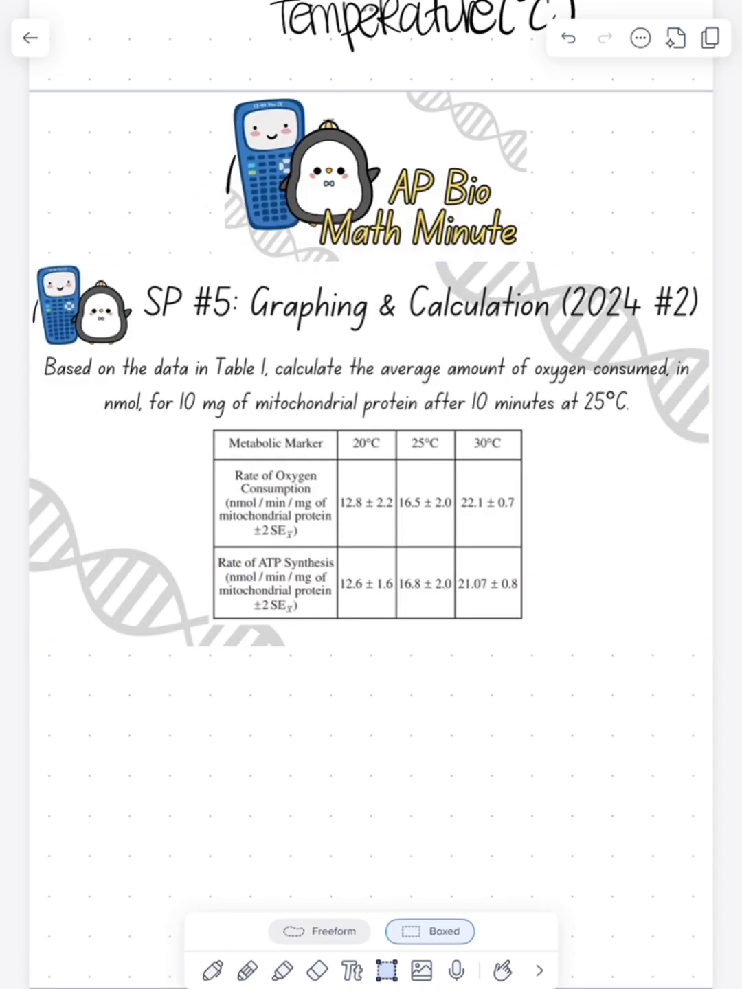
Highlight 'calculate', the rest of the question, the 25°C header and the 16.5 ± 2.0 oxygen rate
{"action": "left_click", "coordinate": [281, 970]}
{"action": "left_click_drag", "start_coordinate": [267, 370], "coordinate": [690, 371]}
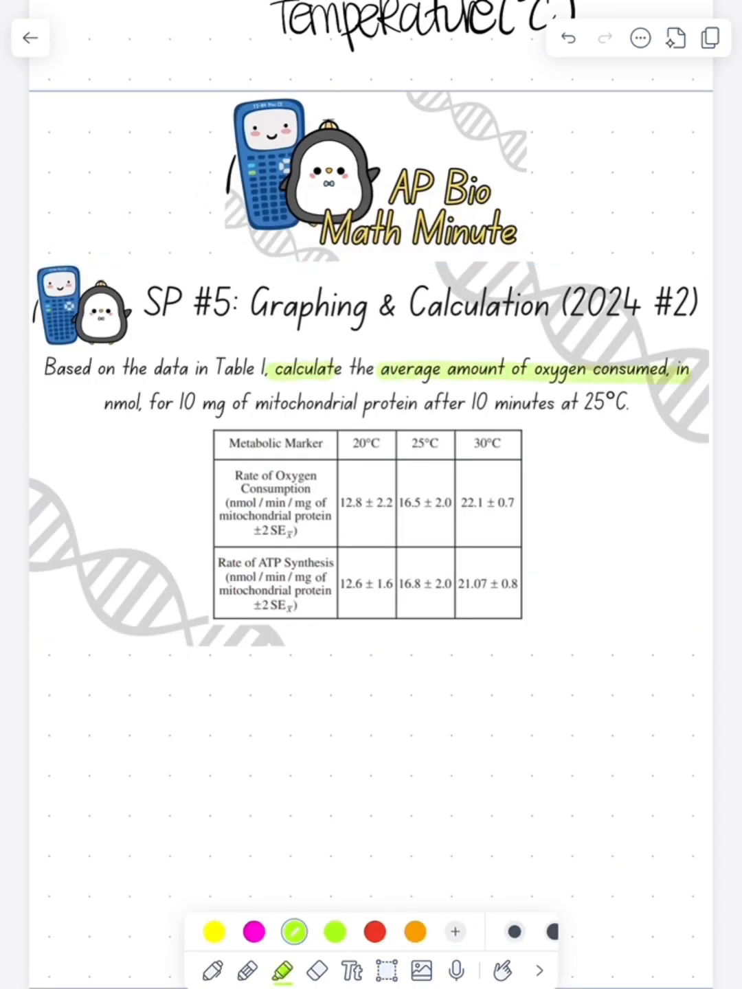
{"action": "left_click_drag", "start_coordinate": [93, 404], "coordinate": [638, 404]}
{"action": "left_click_drag", "start_coordinate": [400, 442], "coordinate": [447, 441]}
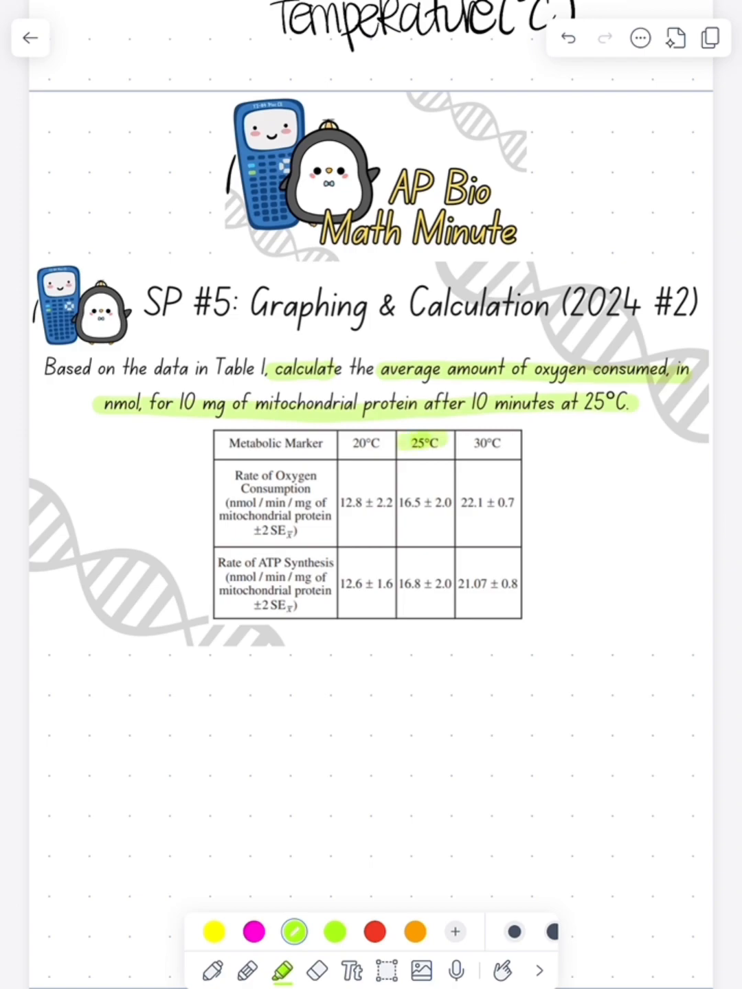
{"action": "left_click_drag", "start_coordinate": [400, 502], "coordinate": [453, 503]}
{"action": "left_click", "coordinate": [213, 970]}
{"action": "mouse_move", "coordinate": [96, 658]}
{"action": "left_mouse_down"}
{"action": "mouse_move", "coordinate": [94, 691]}
{"action": "mouse_move", "coordinate": [105, 680]}
{"action": "left_mouse_up"}
Write 16.5 nmol/min/mg × 10 mg below the table in black ink
{"action": "left_click", "coordinate": [122, 687]}
{"action": "mouse_move", "coordinate": [145, 659]}
{"action": "left_mouse_down"}
{"action": "mouse_move", "coordinate": [130, 689]}
{"action": "mouse_move", "coordinate": [316, 685]}
{"action": "mouse_move", "coordinate": [351, 700]}
{"action": "mouse_move", "coordinate": [380, 674]}
{"action": "left_mouse_up"}
{"action": "mouse_move", "coordinate": [380, 655]}
{"action": "left_mouse_down"}
{"action": "mouse_move", "coordinate": [368, 673]}
{"action": "mouse_move", "coordinate": [402, 680]}
{"action": "left_mouse_up"}
{"action": "left_click_drag", "start_coordinate": [418, 647], "coordinate": [416, 650]}
{"action": "mouse_move", "coordinate": [430, 678]}
{"action": "left_mouse_down"}
{"action": "mouse_move", "coordinate": [435, 652]}
{"action": "mouse_move", "coordinate": [455, 676]}
{"action": "left_mouse_up"}
{"action": "left_click_drag", "start_coordinate": [471, 654], "coordinate": [463, 696]}
Strike out both mg units in red, then add × 10 min in black
{"action": "left_click", "coordinate": [293, 931]}
{"action": "left_click_drag", "start_coordinate": [308, 690], "coordinate": [351, 652]}
{"action": "mouse_move", "coordinate": [430, 684]}
{"action": "left_mouse_down"}
{"action": "mouse_move", "coordinate": [476, 645]}
{"action": "mouse_move", "coordinate": [502, 673]}
{"action": "mouse_move", "coordinate": [595, 665]}
{"action": "left_mouse_up"}
{"action": "left_click", "coordinate": [213, 932]}
{"action": "left_click_drag", "start_coordinate": [601, 665], "coordinate": [612, 664]}
{"action": "left_click", "coordinate": [596, 635]}
Strike out both min units in red and begin writing the result after the equals sign
{"action": "left_click", "coordinate": [294, 932]}
{"action": "left_click_drag", "start_coordinate": [248, 694], "coordinate": [295, 656]}
{"action": "left_click_drag", "start_coordinate": [567, 673], "coordinate": [620, 631]}
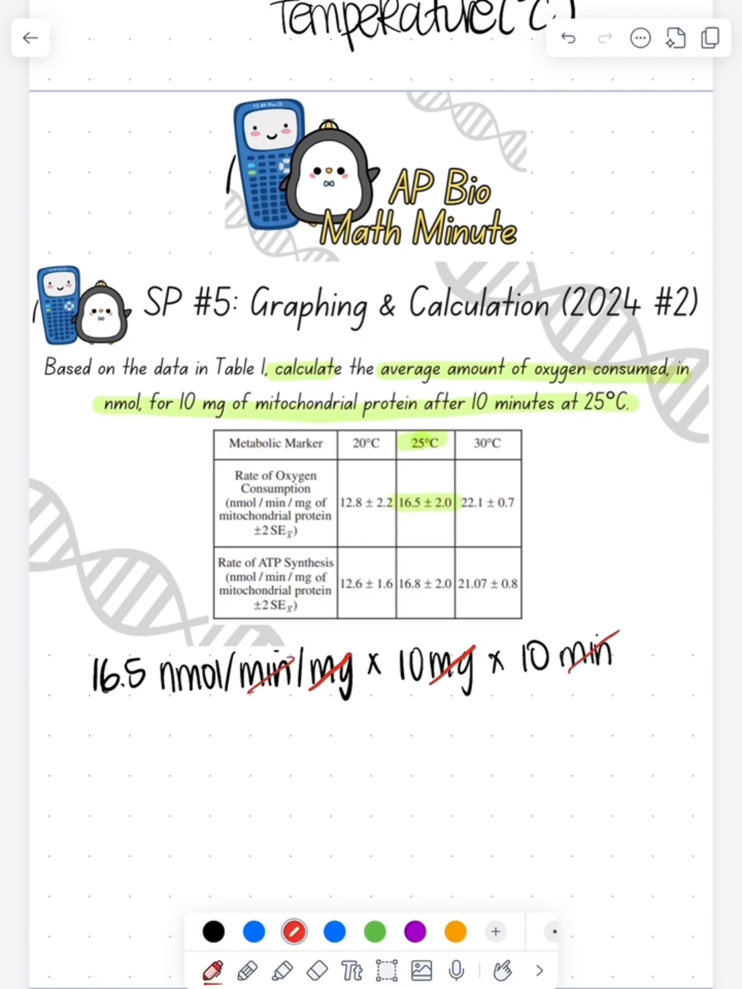
{"action": "left_click", "coordinate": [213, 931]}
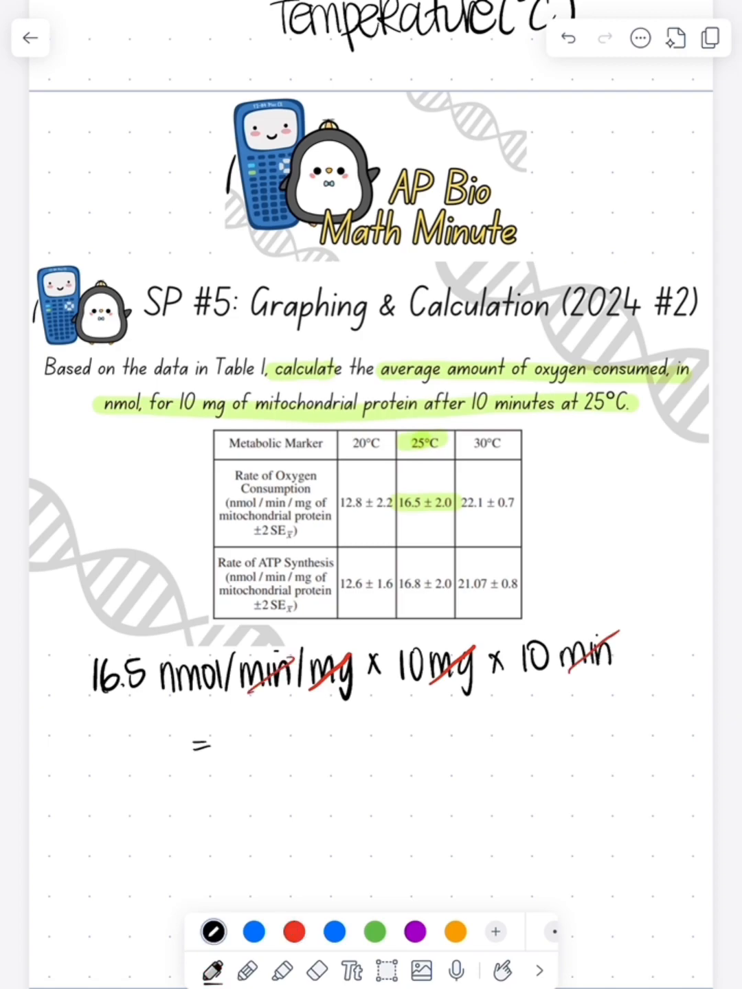
{"action": "left_click_drag", "start_coordinate": [239, 734], "coordinate": [241, 763]}
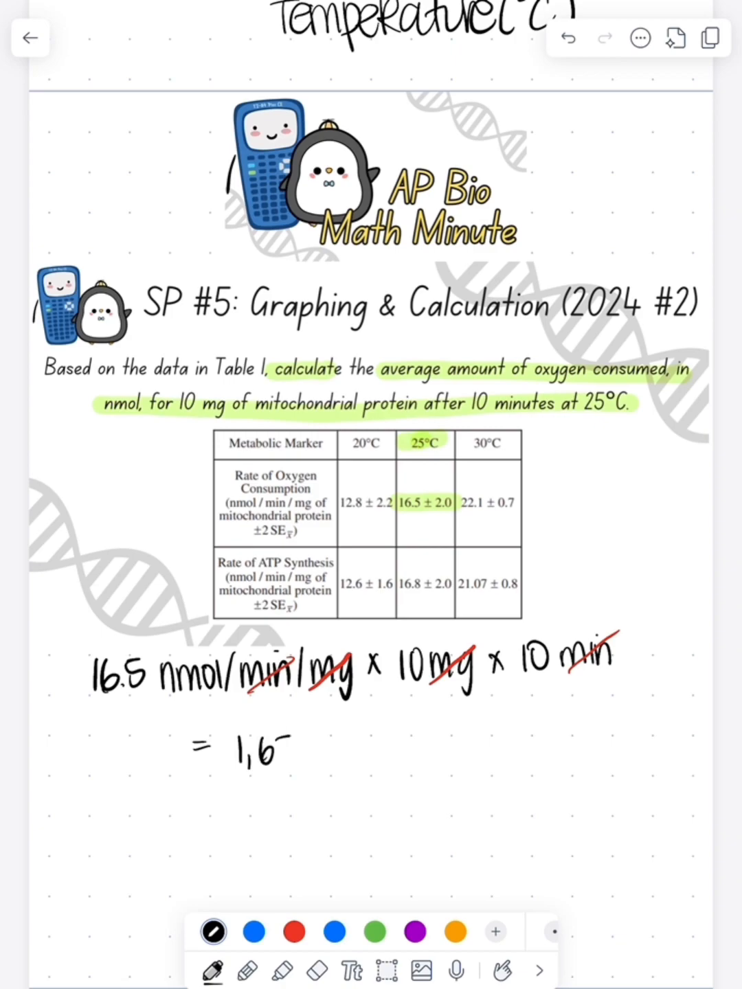